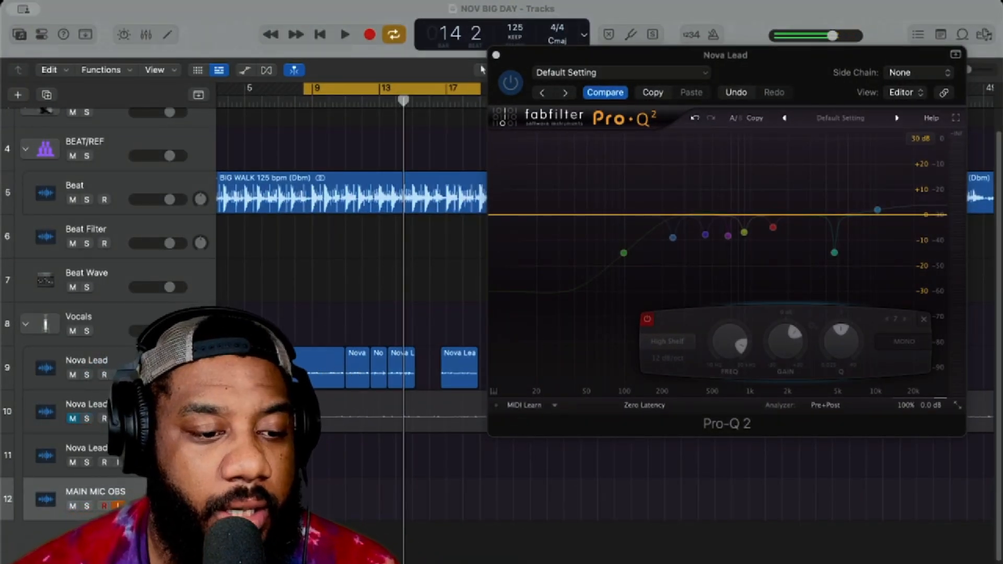
Step: Play the looped section from bar 10 to hear the Nova Lead vocal with all EQ bands bypassed
left_click(329, 102)
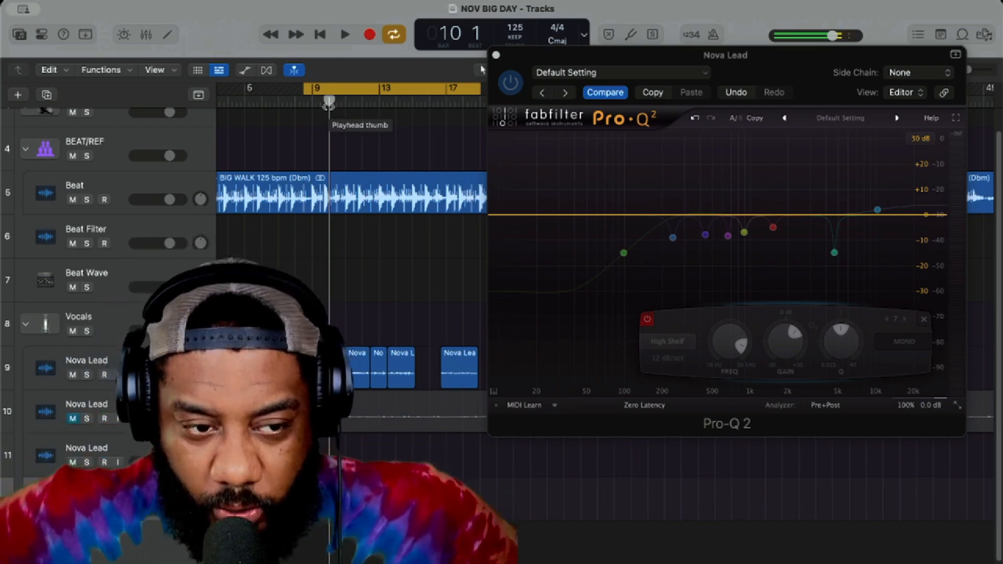
left_click(345, 34)
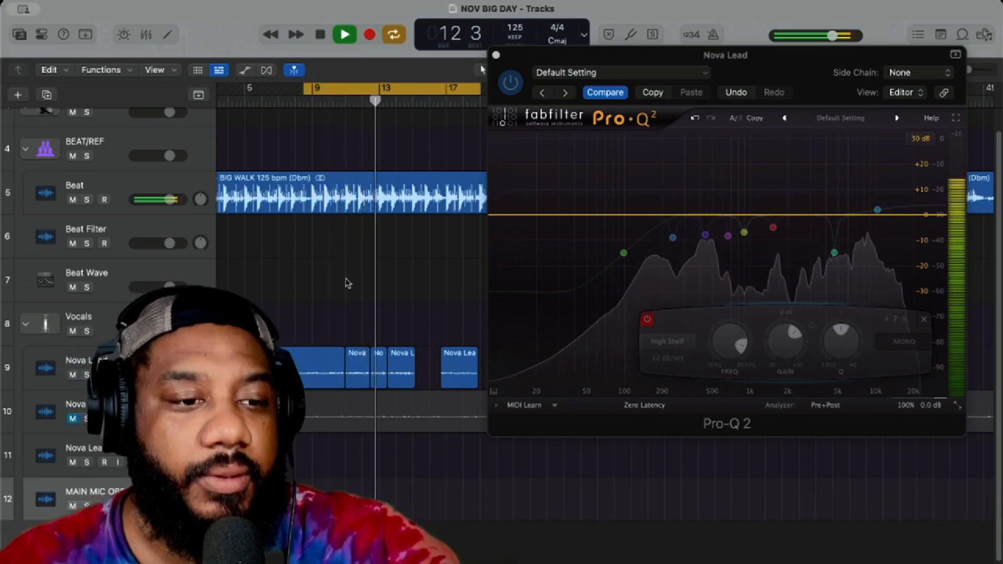
key("space")
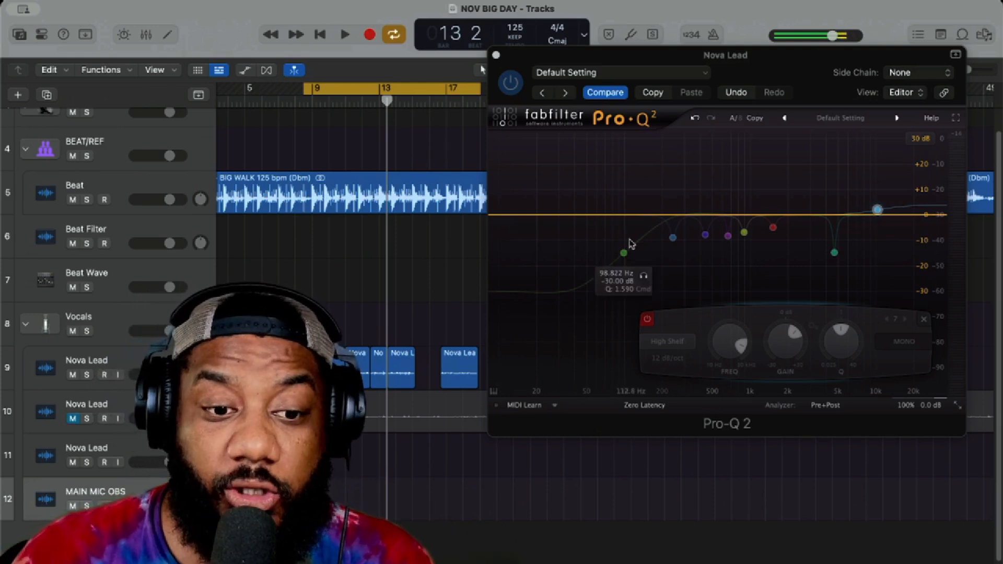
Step: Enable the low-shelf cut near 99 Hz, checking it in solo and against its bypassed state during playback
left_click(624, 253)
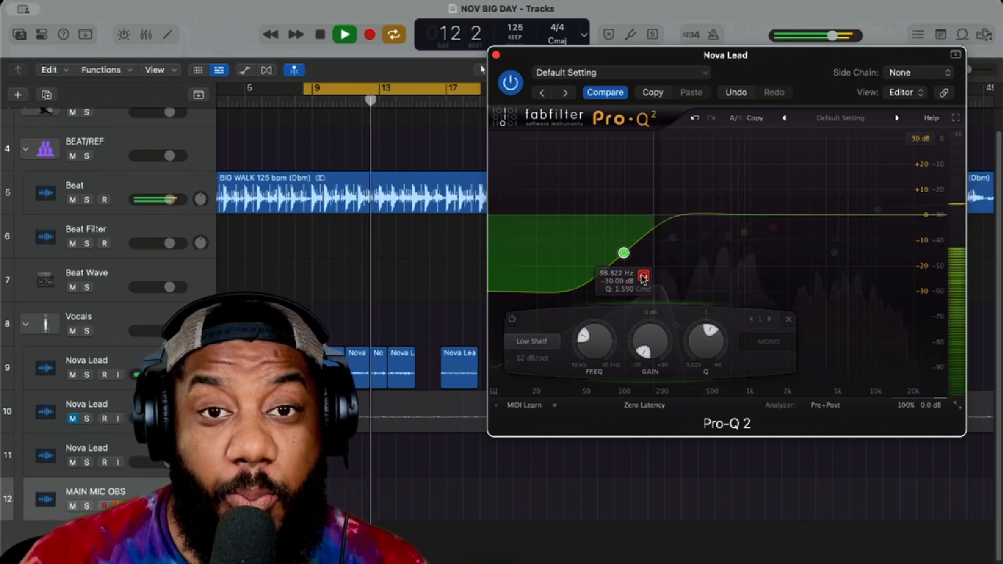
left_click(644, 280)
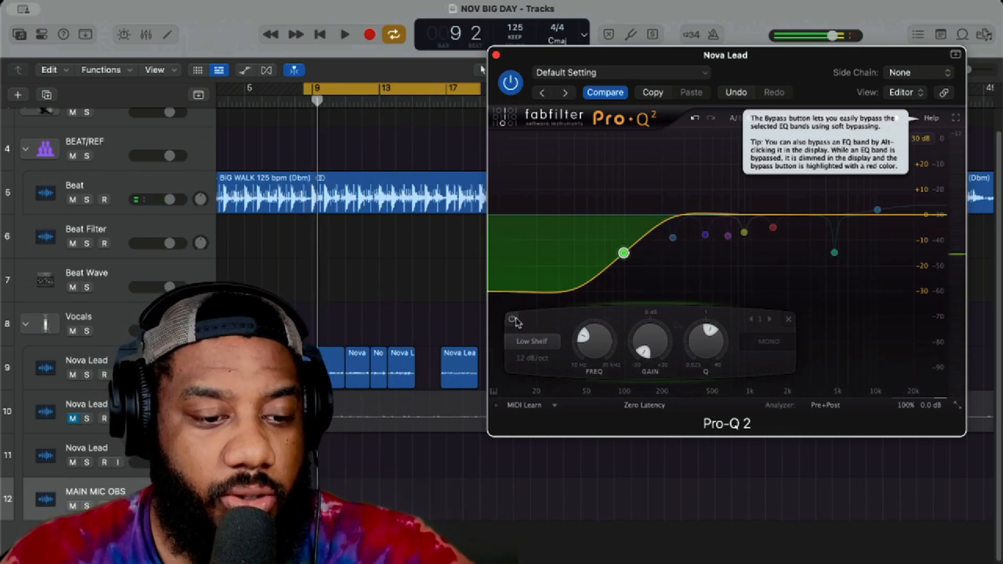
key("space")
left_click(515, 322)
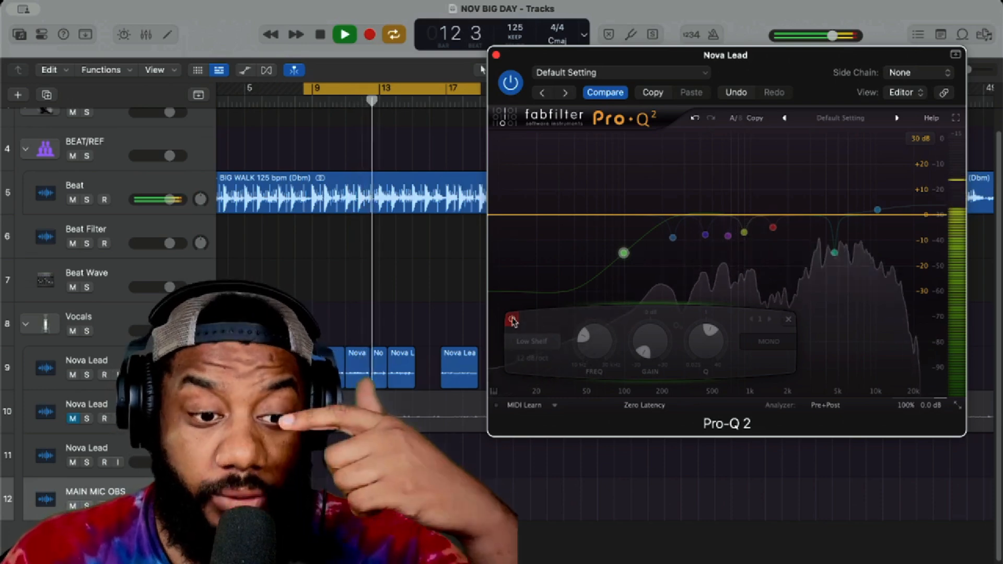
left_click(512, 321)
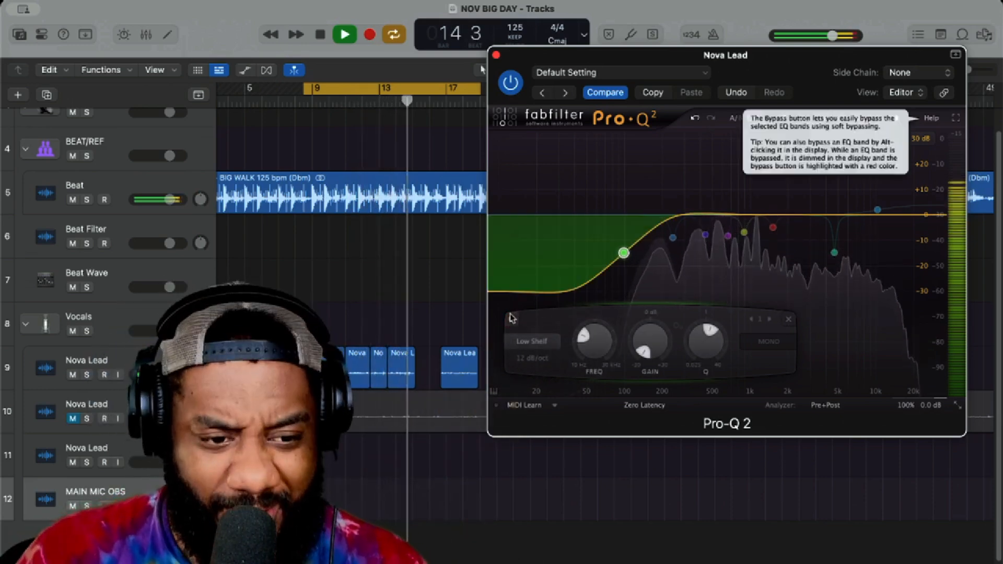
key("space")
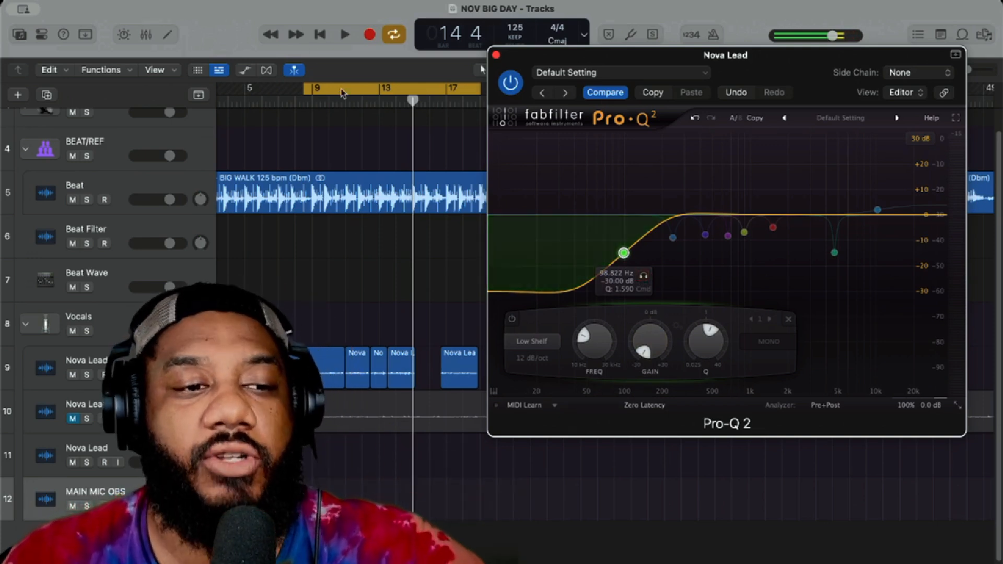
key("space")
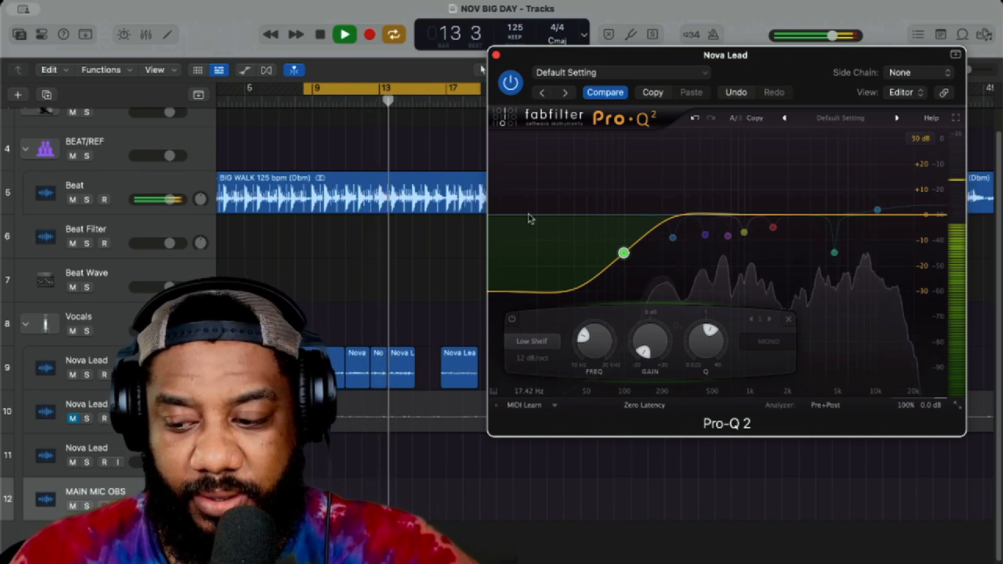
key("space")
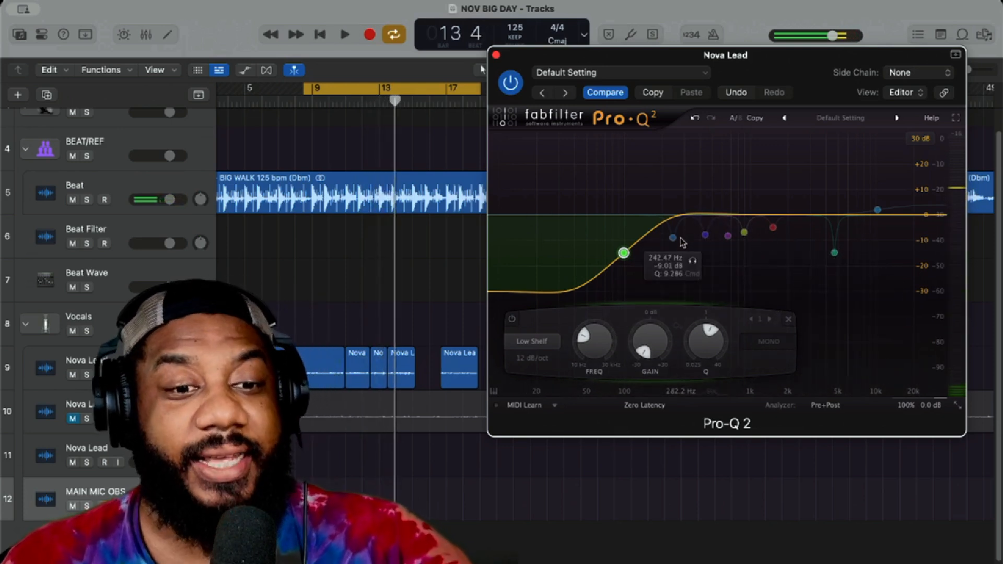
Step: Enable the 242 Hz bell cut, comparing the looped vocal with the band active and bypassed
left_click(672, 239)
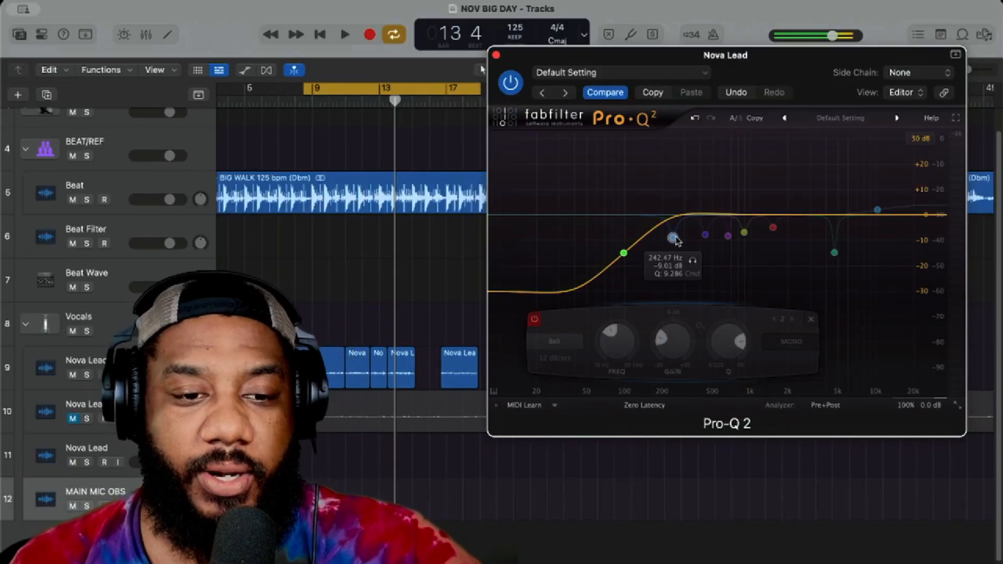
key("space")
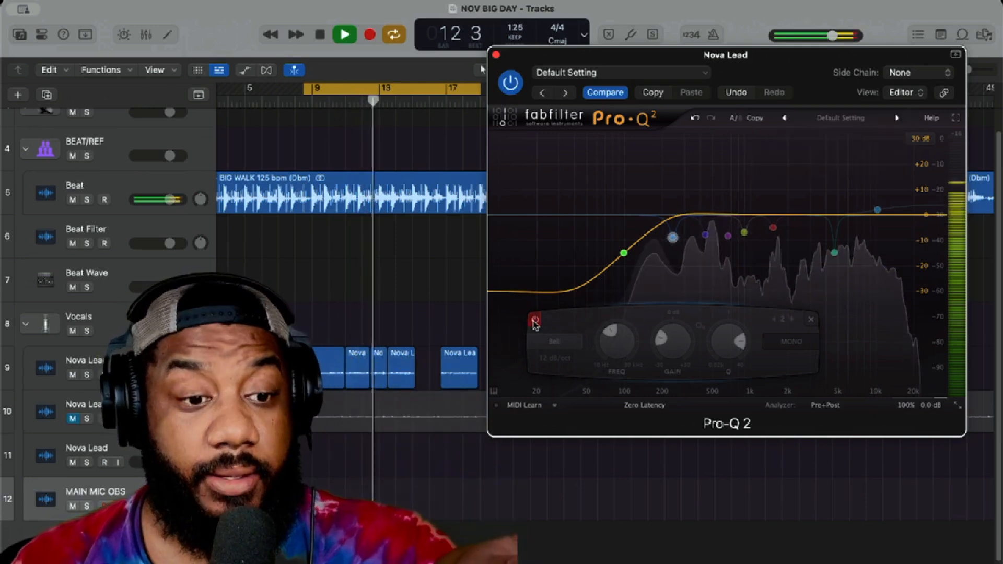
left_click(534, 319)
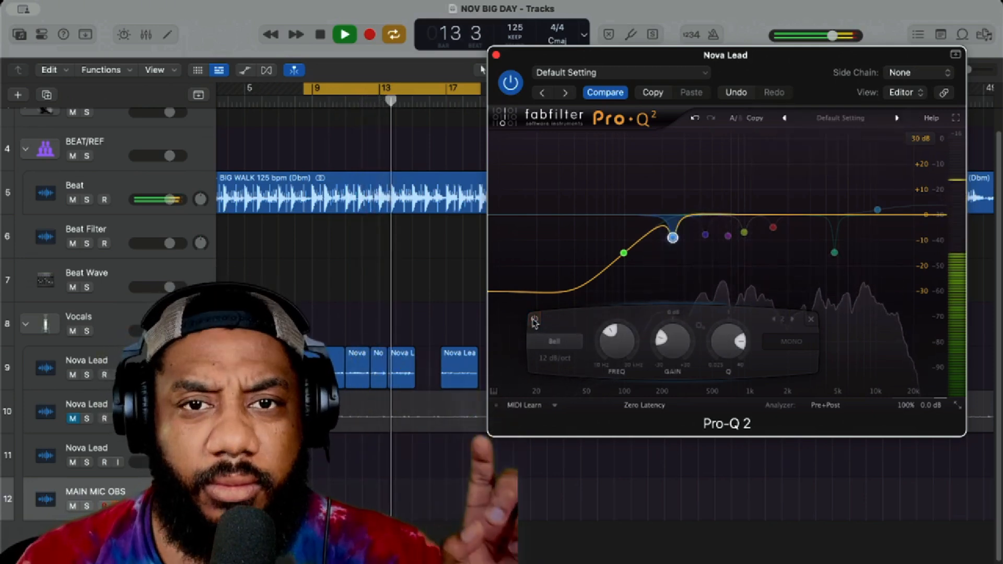
left_click(534, 319)
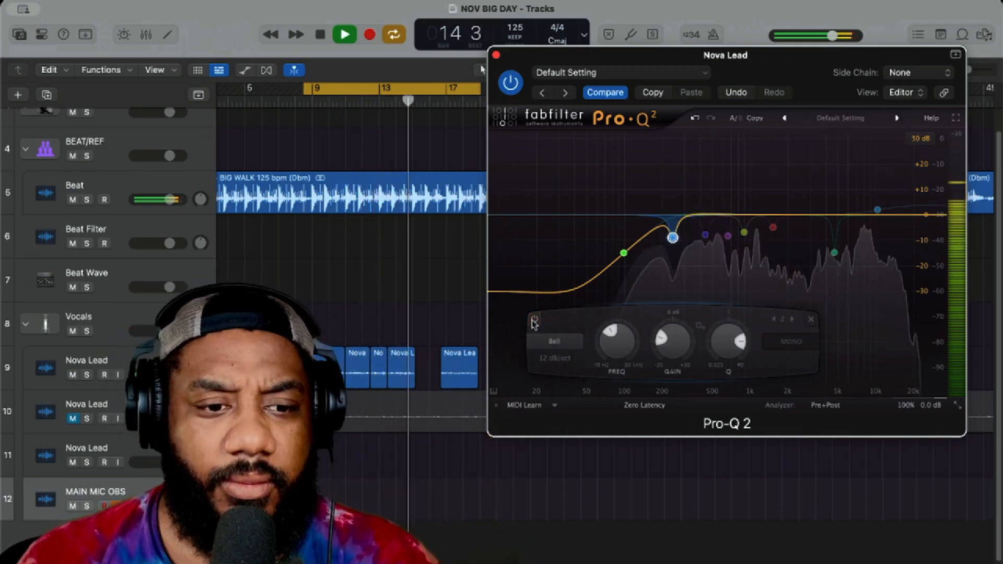
left_click(534, 319)
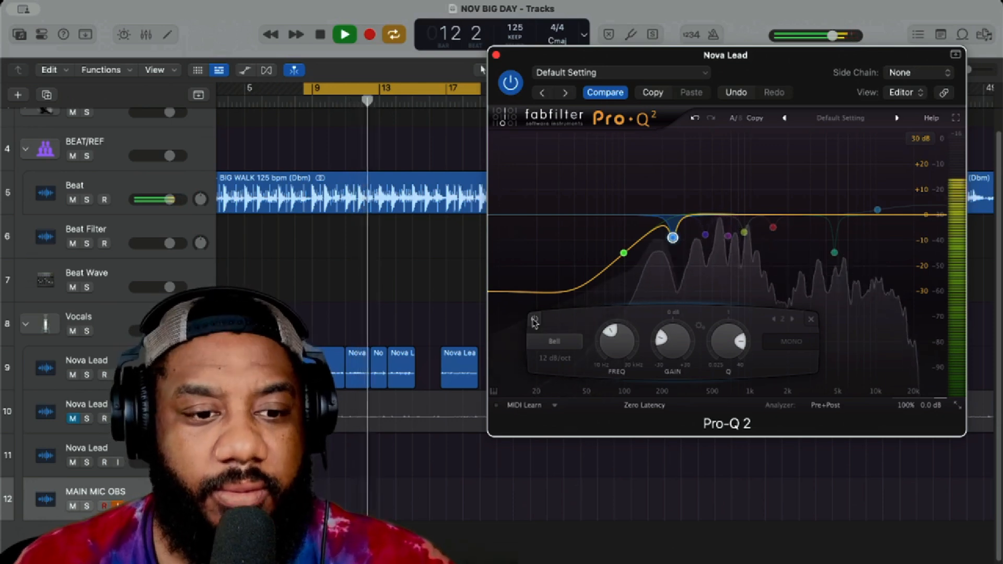
left_click(534, 320)
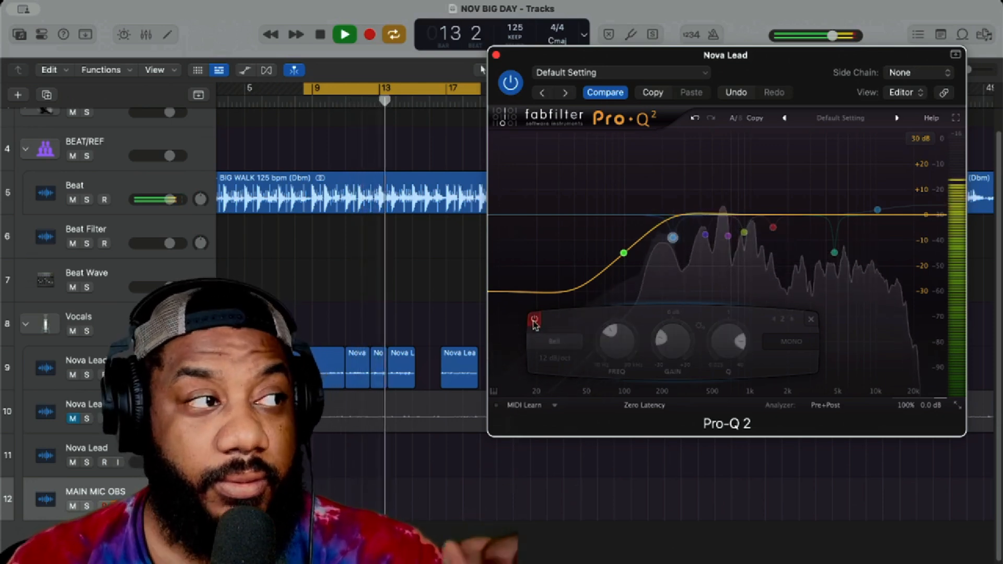
left_click(534, 321)
left_click(534, 320)
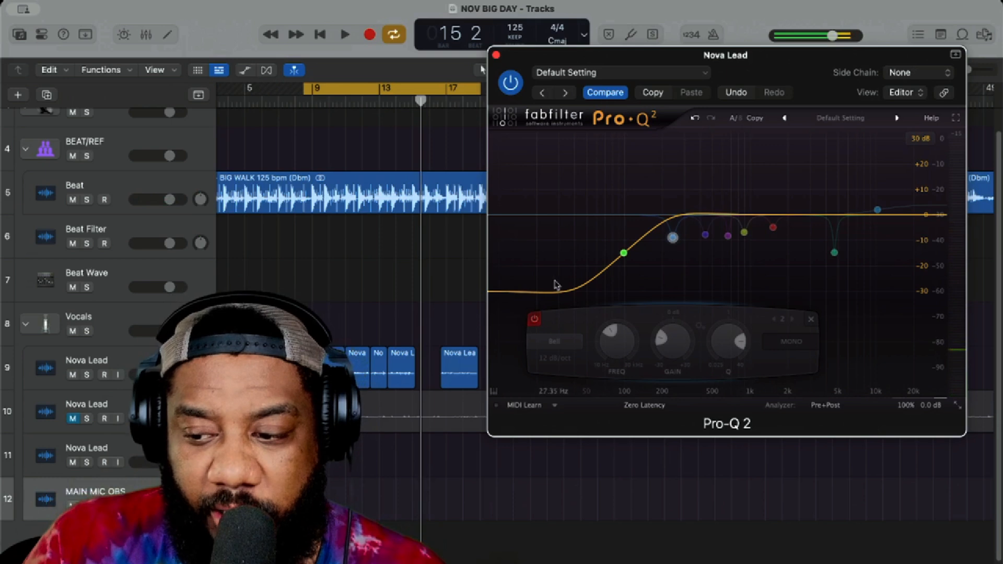
double_click(595, 278)
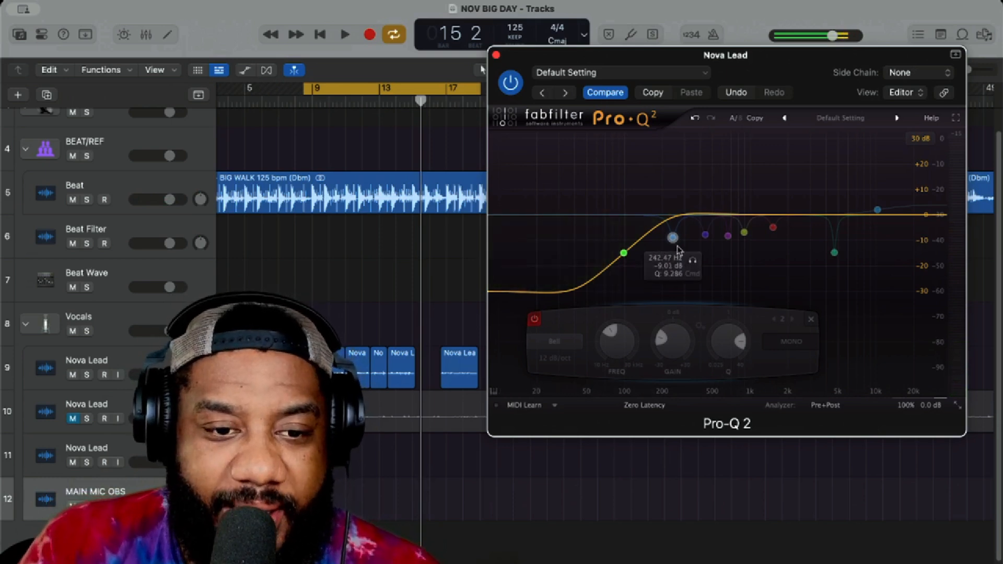
left_click(534, 318)
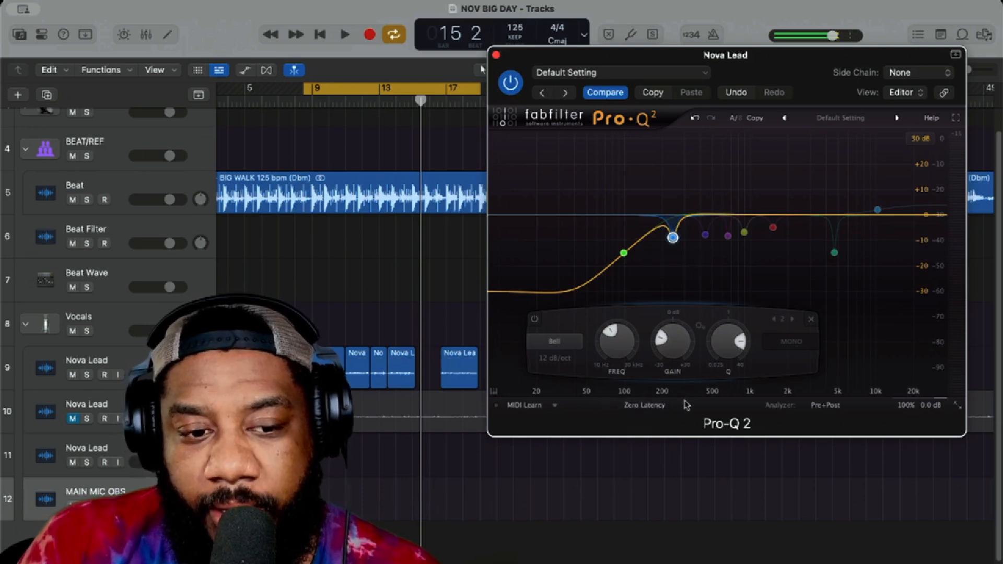
Step: Enable the 438 Hz bell cut and listen to the looped vocal with it
left_click(706, 236)
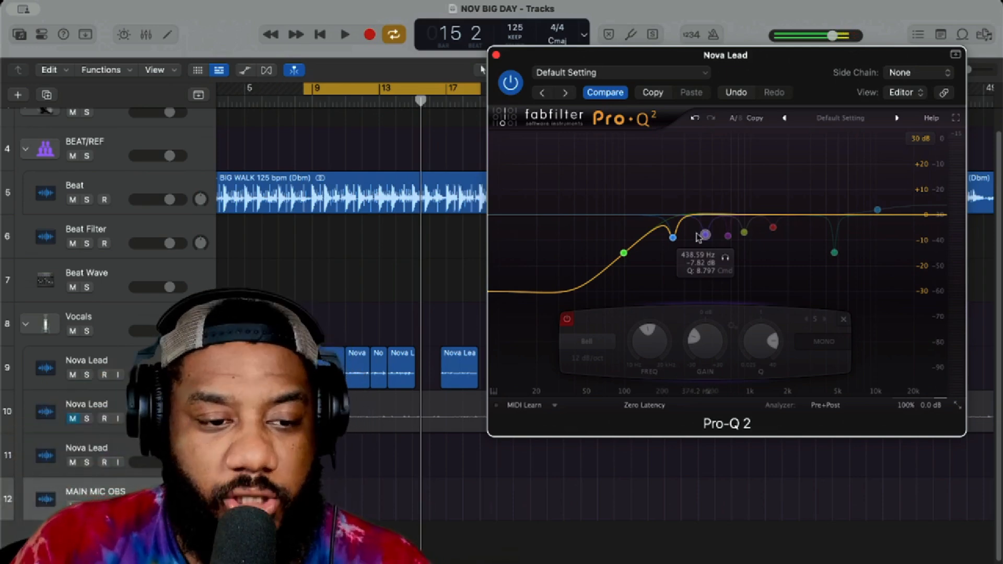
key("space")
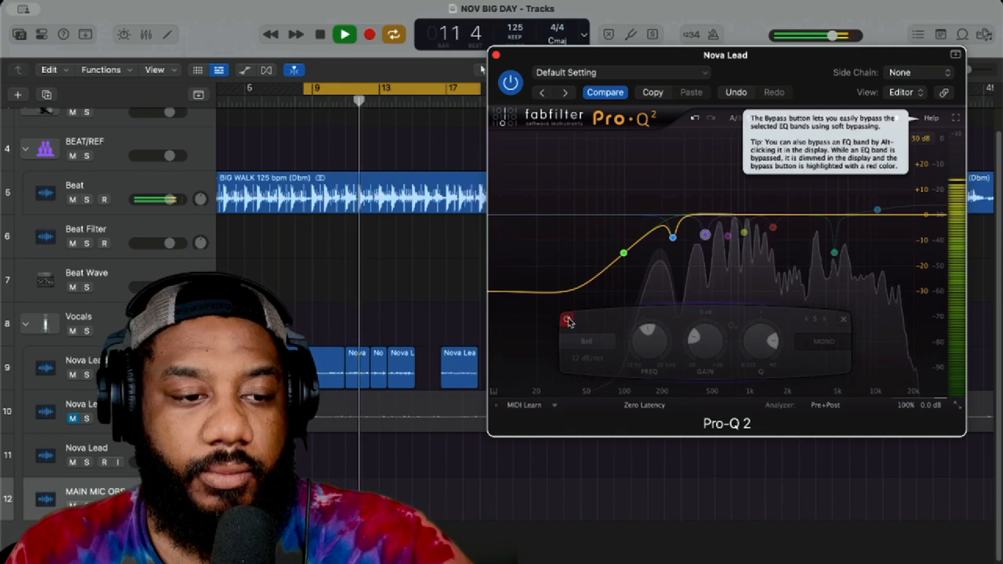
key("space")
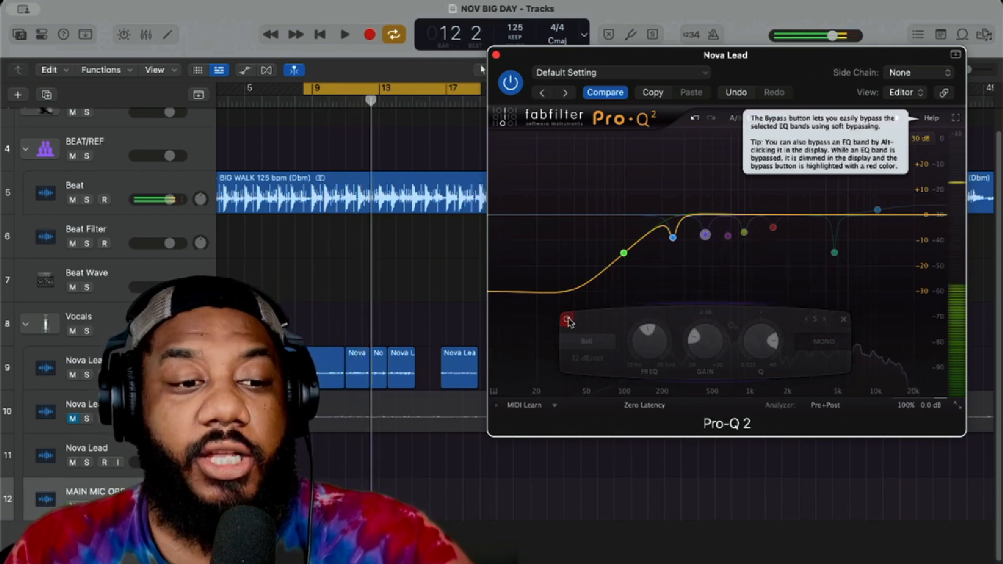
left_click(567, 320)
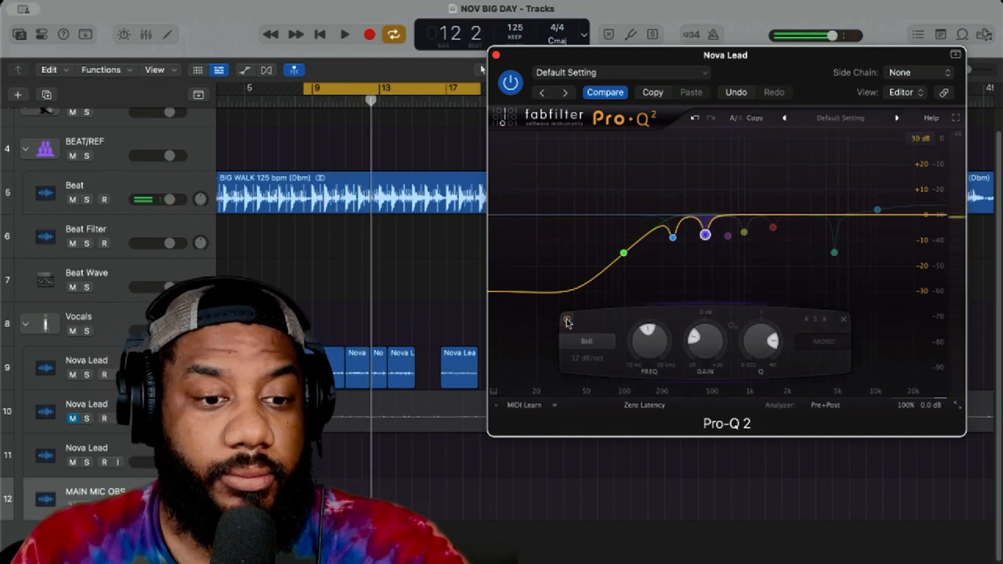
key("space")
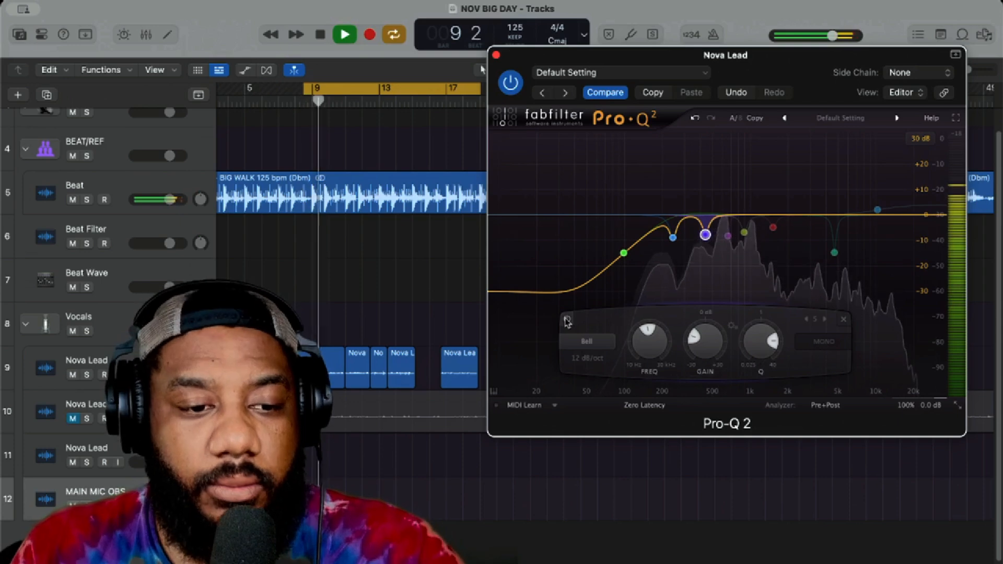
key("space")
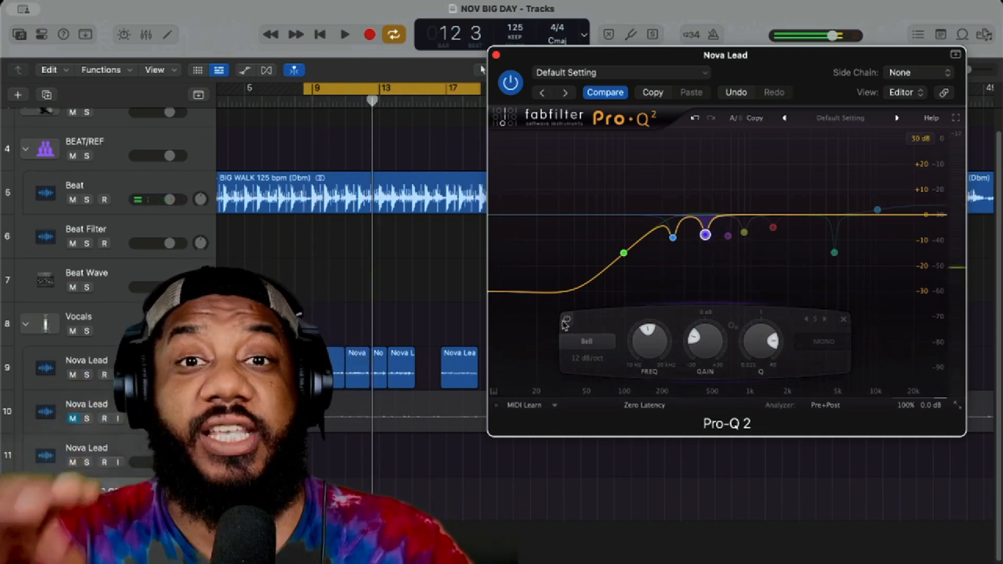
key("space")
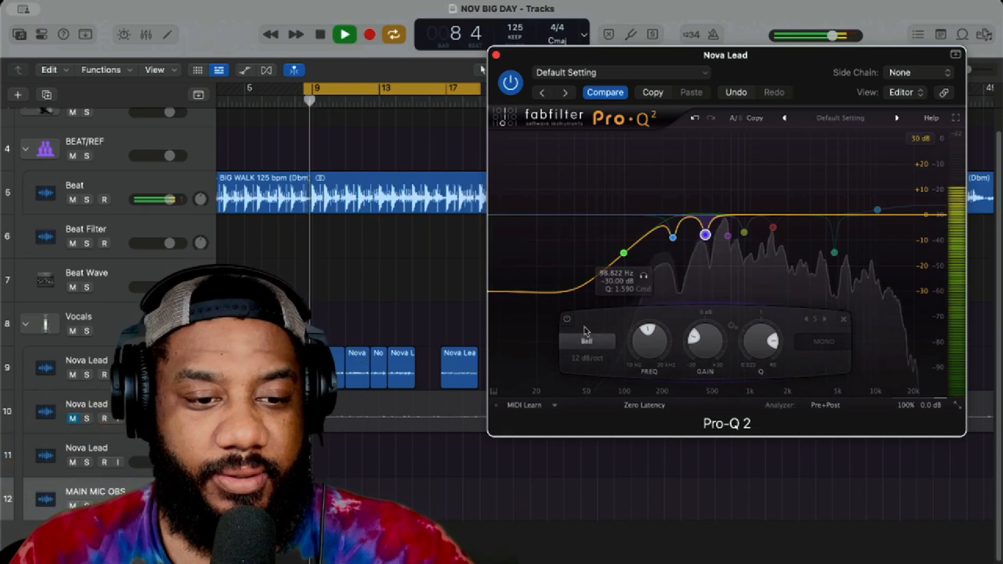
Step: Compare the looped vocal with the 438 Hz bell cut bypassed and active, leaving the band on
left_click(567, 320)
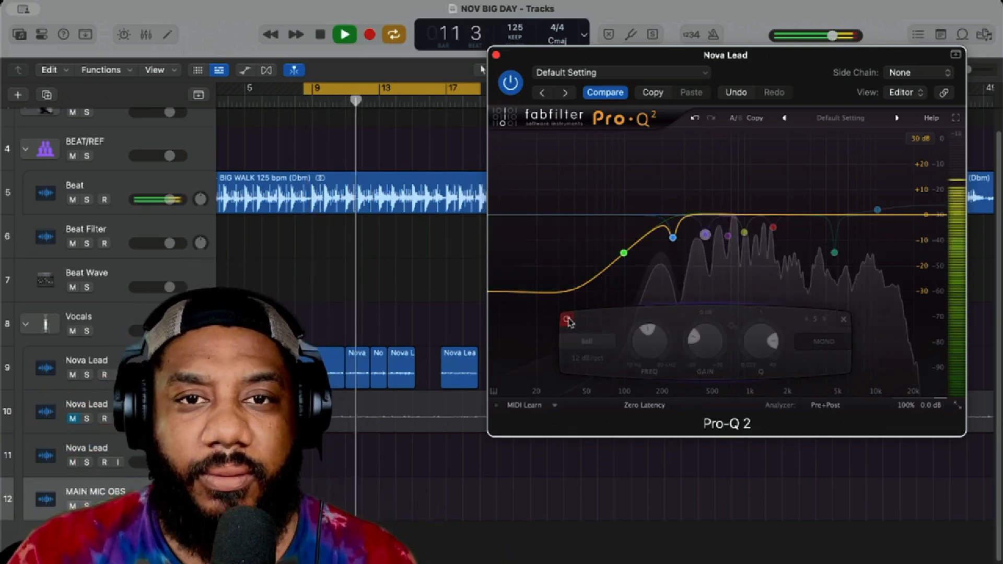
left_click(567, 319)
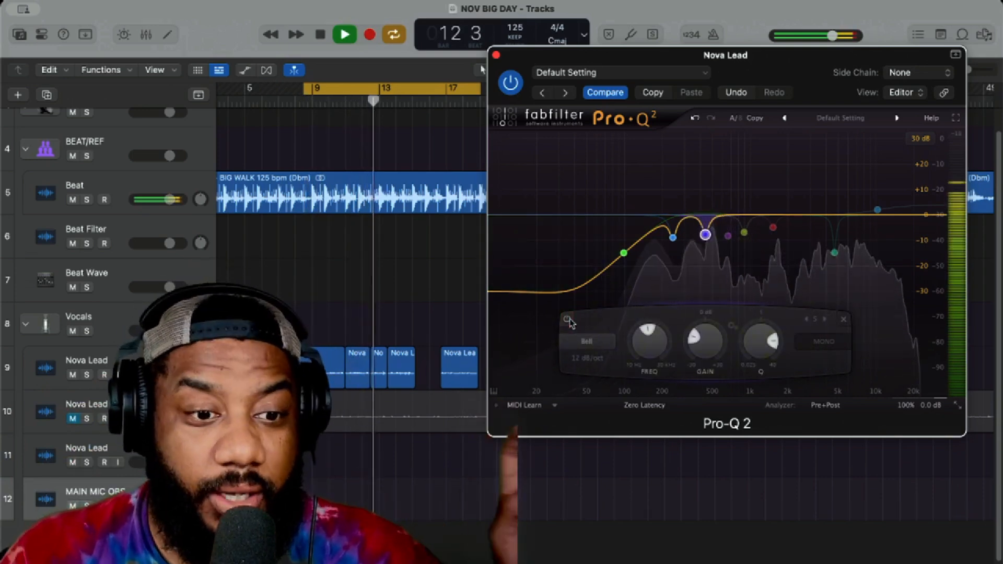
left_click(568, 320)
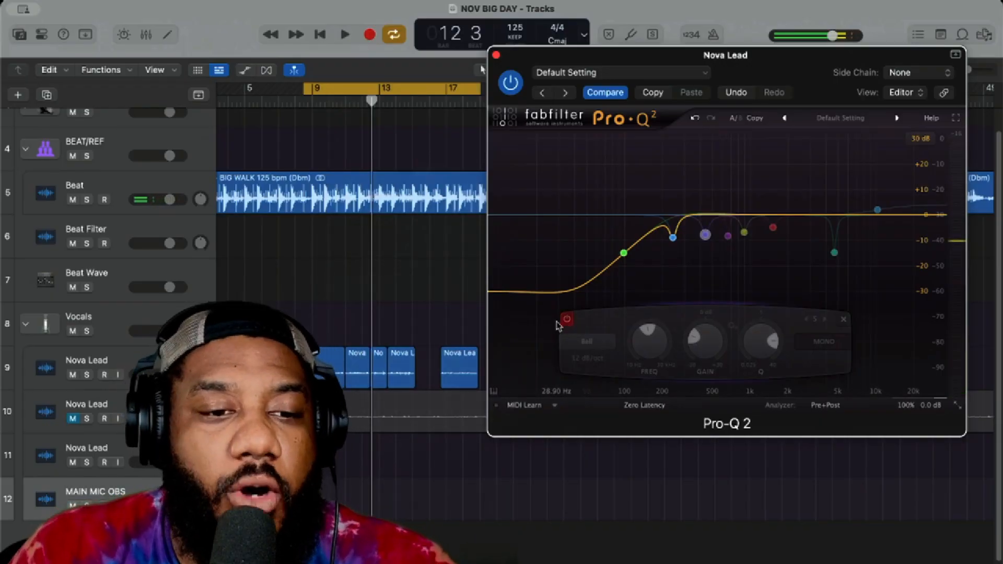
key("space")
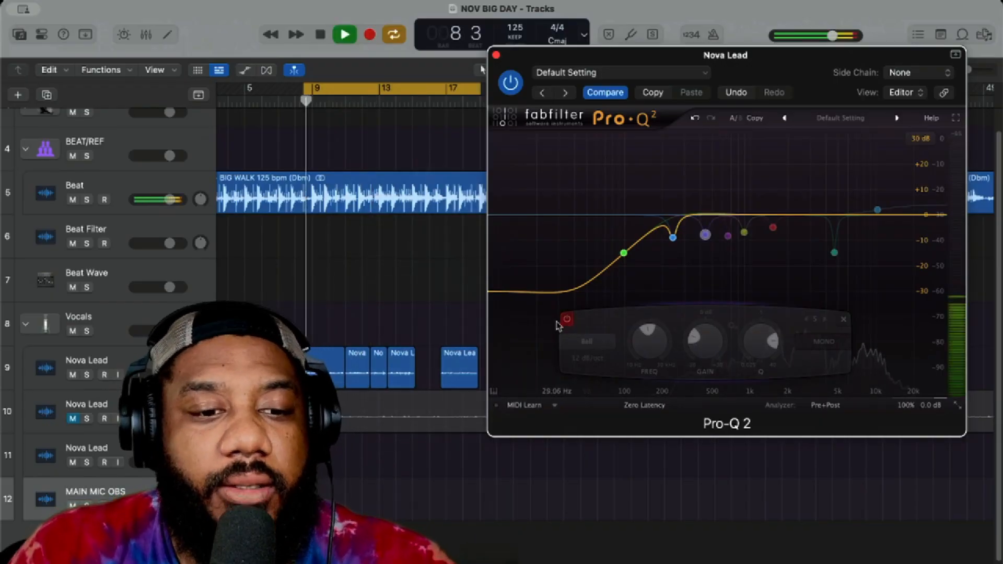
left_click(567, 320)
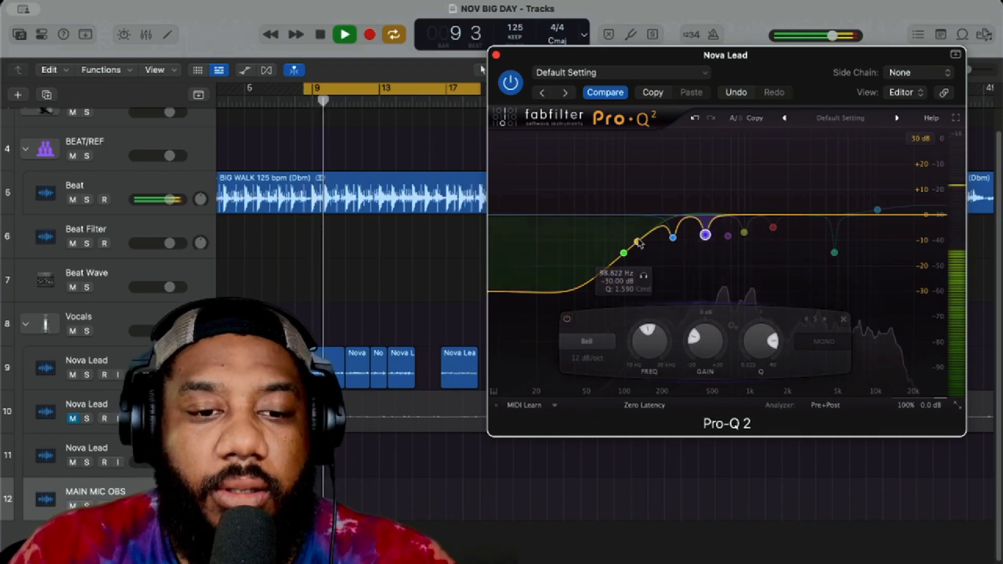
key("space")
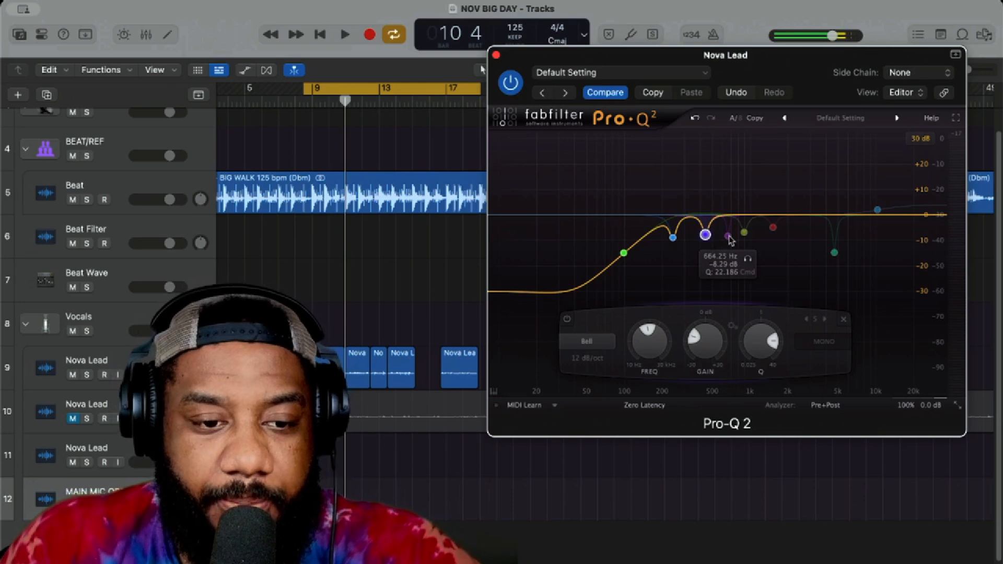
Step: Enable the 664 Hz bell cut and compare the looped vocal with the band bypassed and active, leaving it on
key("space")
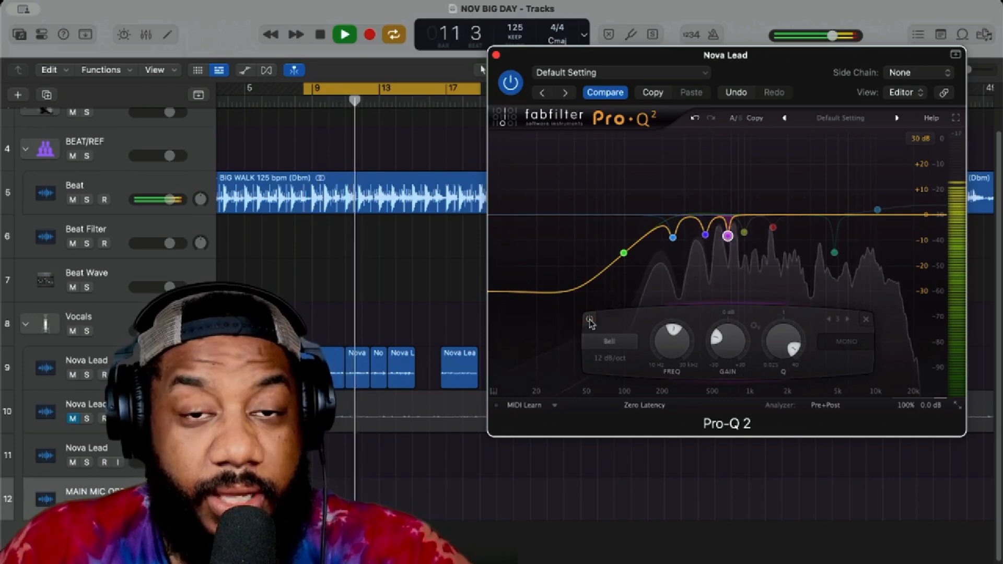
key("space")
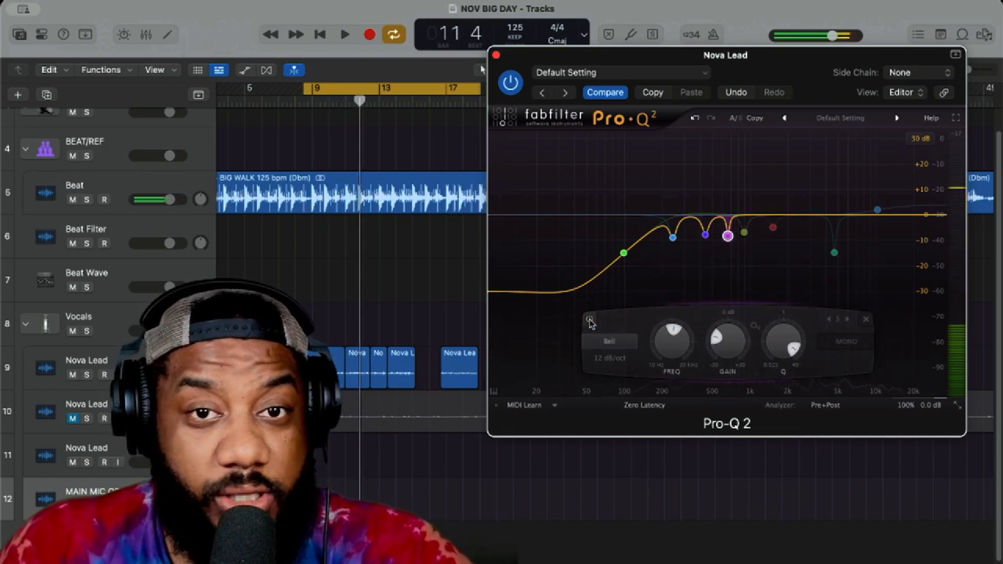
key("space")
left_click(589, 320)
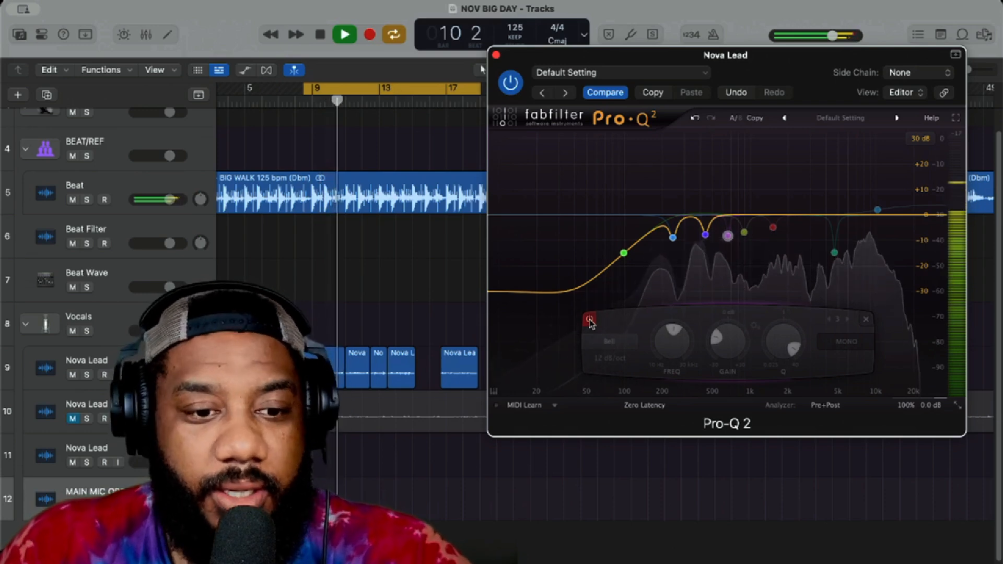
left_click(589, 320)
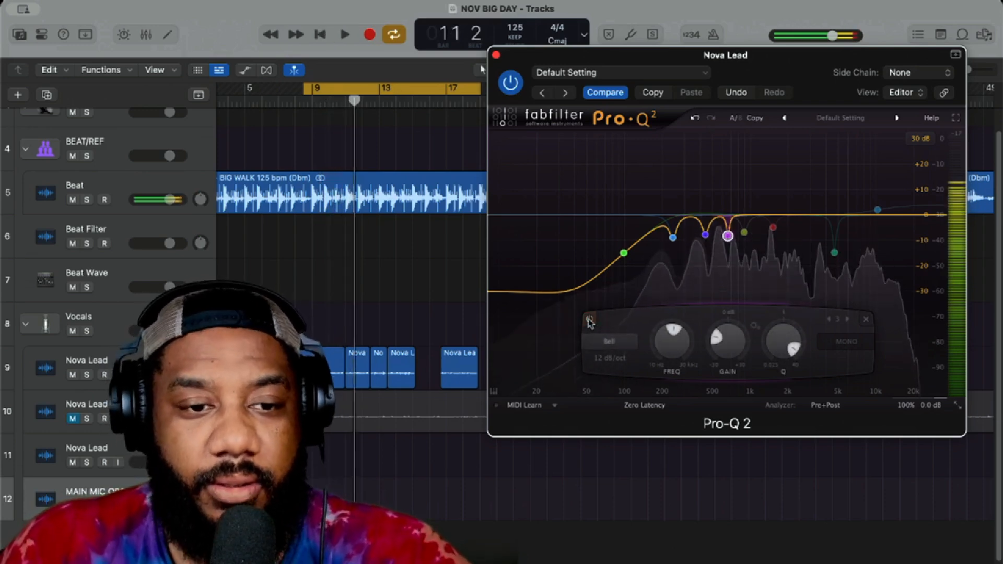
key("space")
key("space")
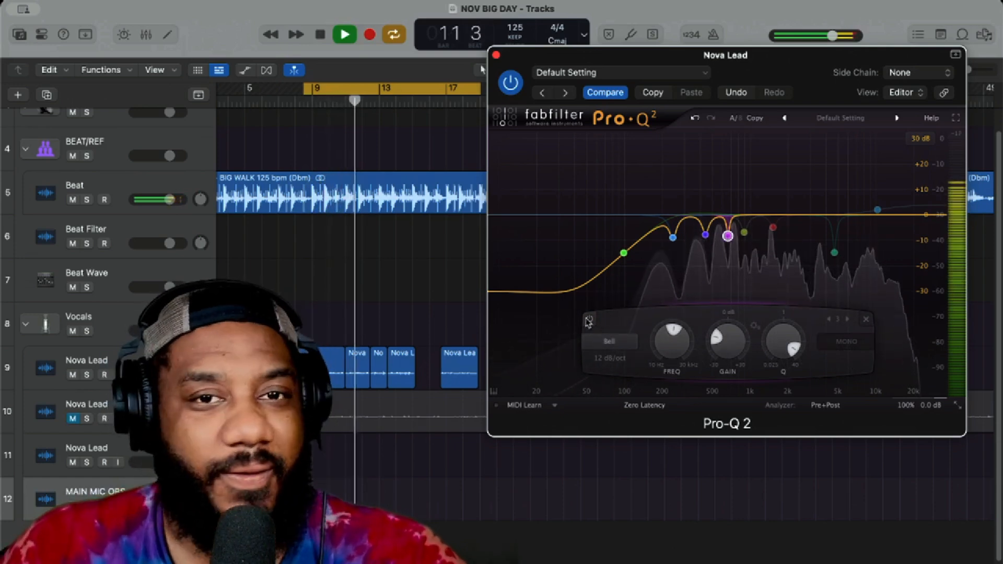
Step: Enable the bell cut near 896 Hz and listen to the looped vocal with it
left_click(744, 233)
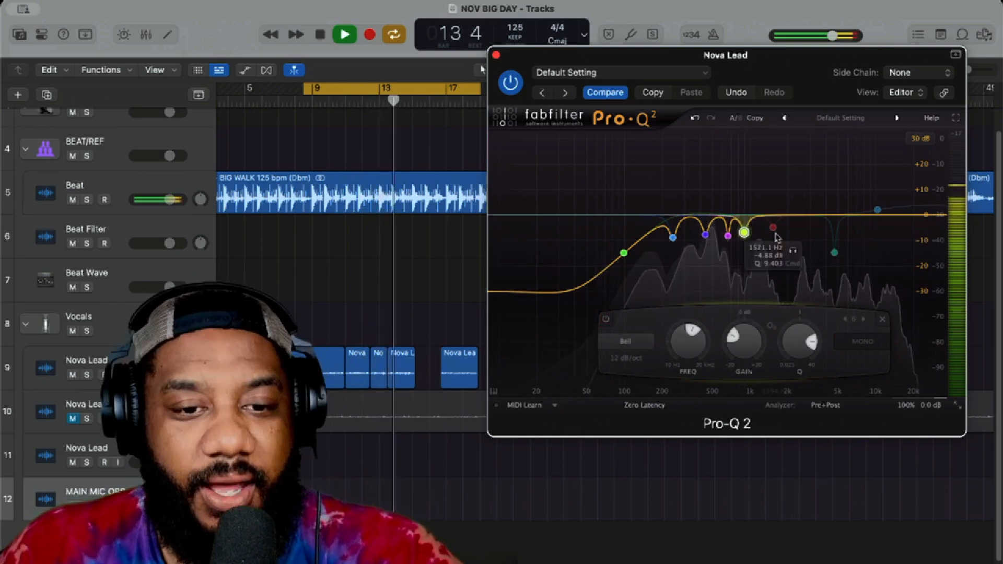
key("space")
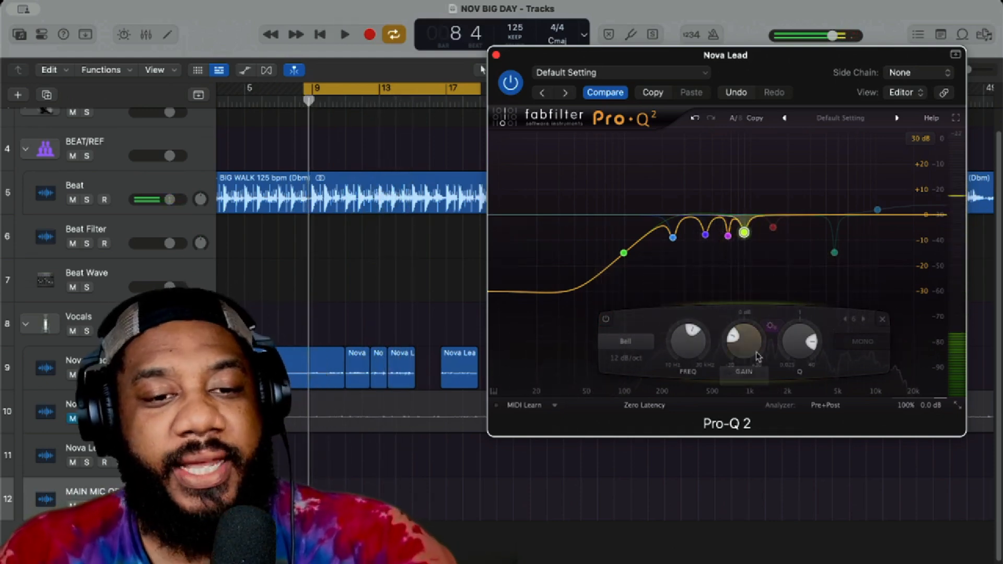
mouse_move(759, 231)
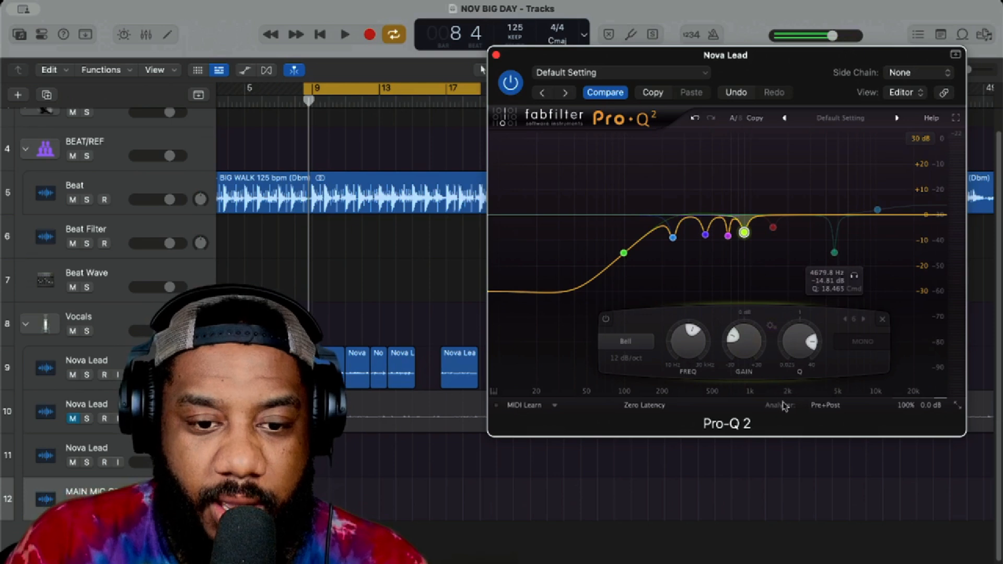
Step: Move the 1521 Hz bell cut to about 2016 Hz and -6.4 dB and enable it during playback
left_click(771, 270)
key("space")
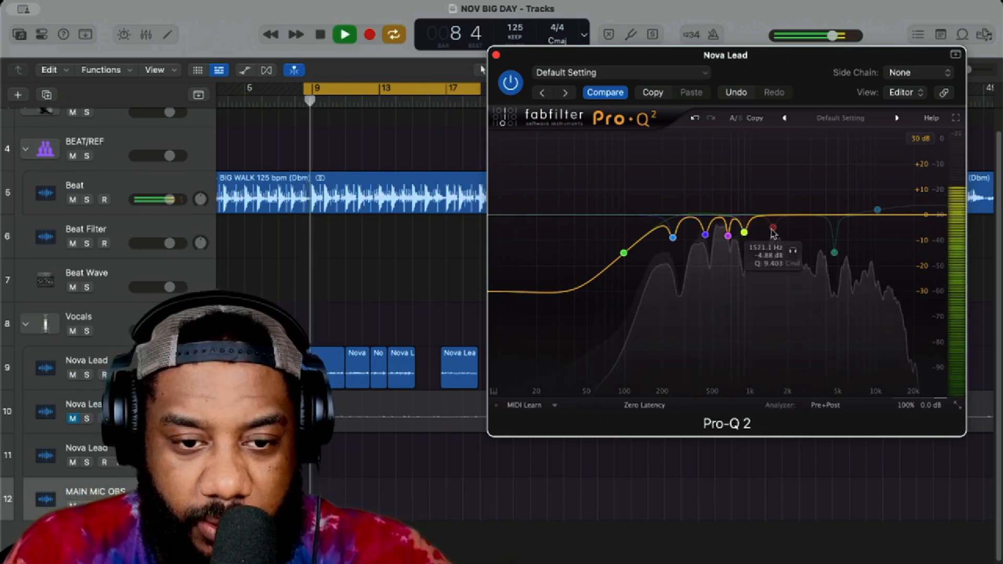
left_click_drag(773, 228, 788, 230)
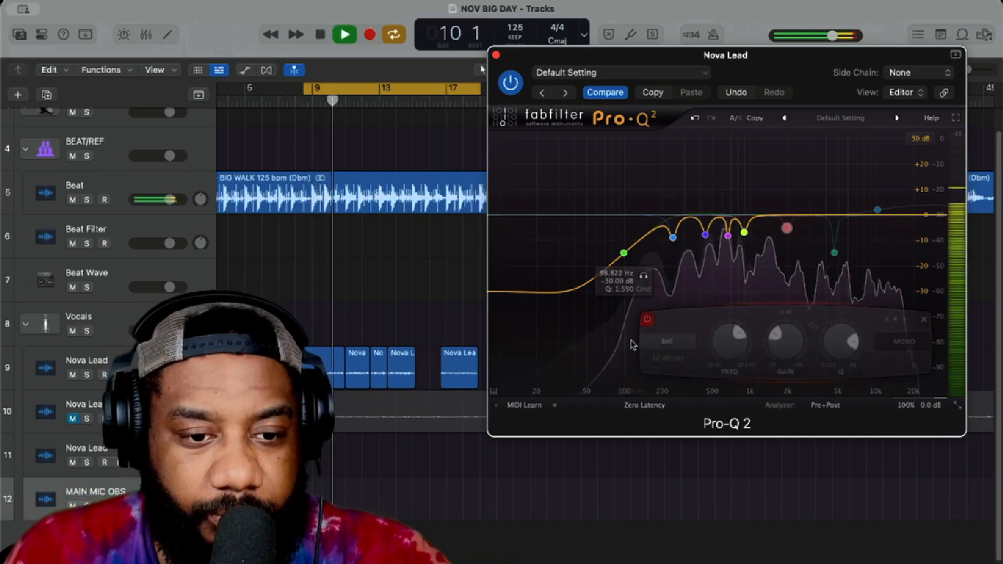
left_click(647, 321)
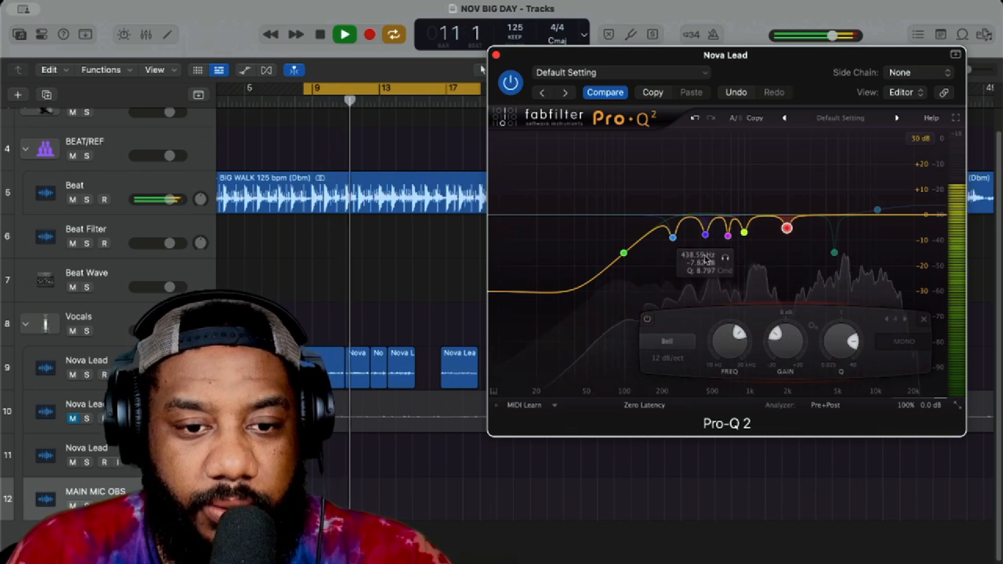
mouse_move(787, 228)
left_mouse_down()
mouse_move(786, 139)
mouse_move(791, 234)
left_mouse_up()
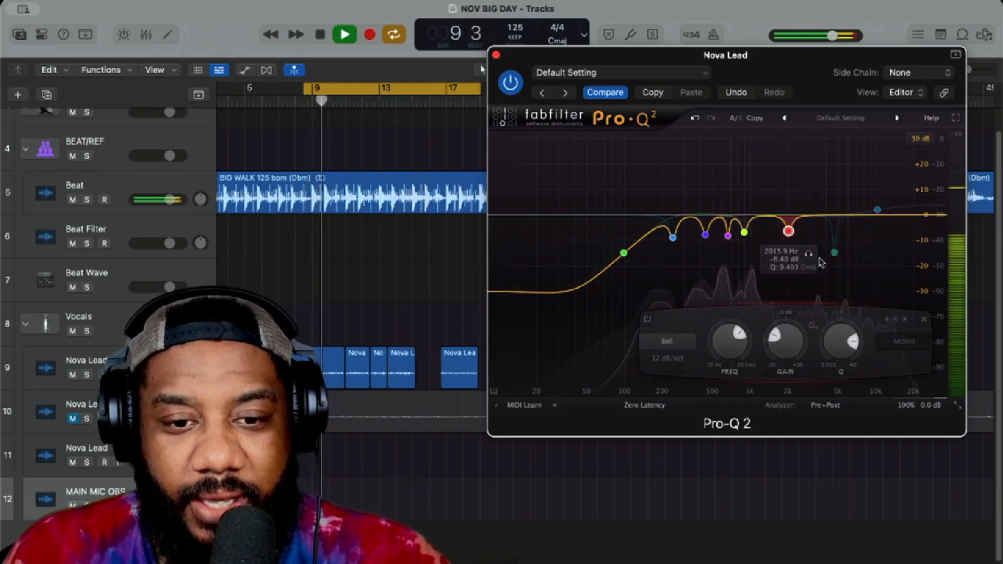
Step: Enable the narrow 4680 Hz bell cut, listen to the looped vocal with it, and stop playback
left_click(648, 320)
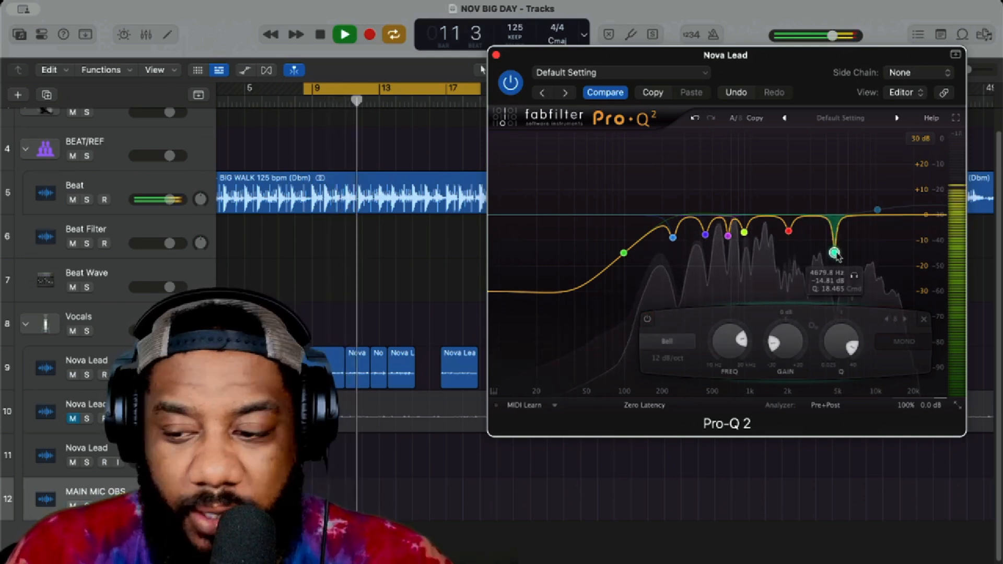
key("space")
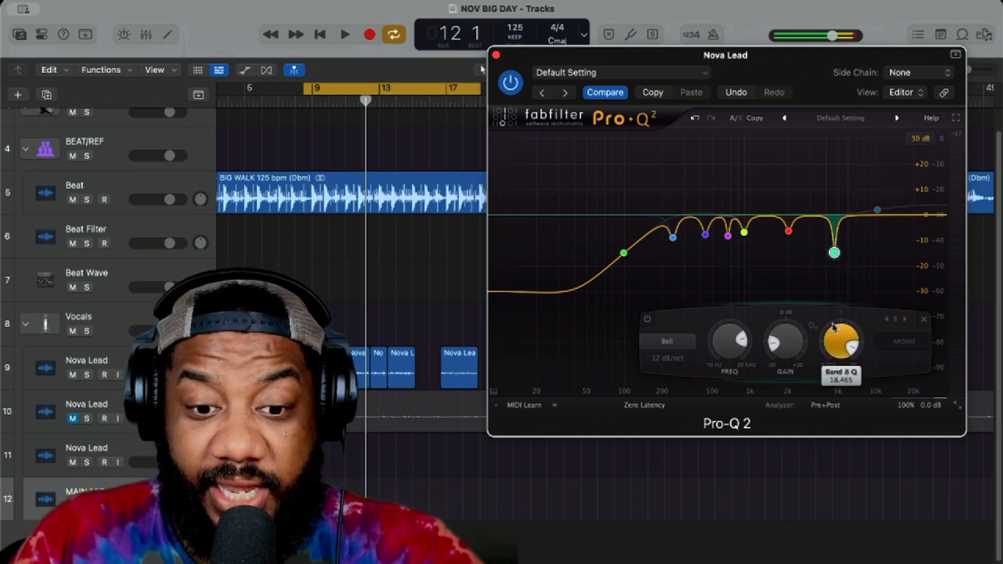
mouse_move(834, 328)
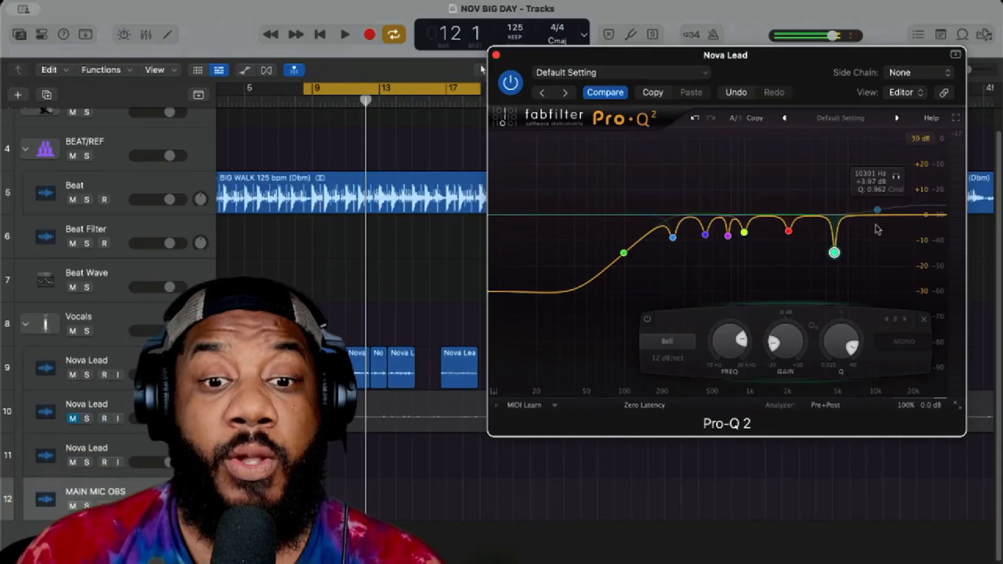
Step: Listen to the vocal without the high-shelf boost near 10.3 kHz, then enable the band and listen with it
left_click(878, 209)
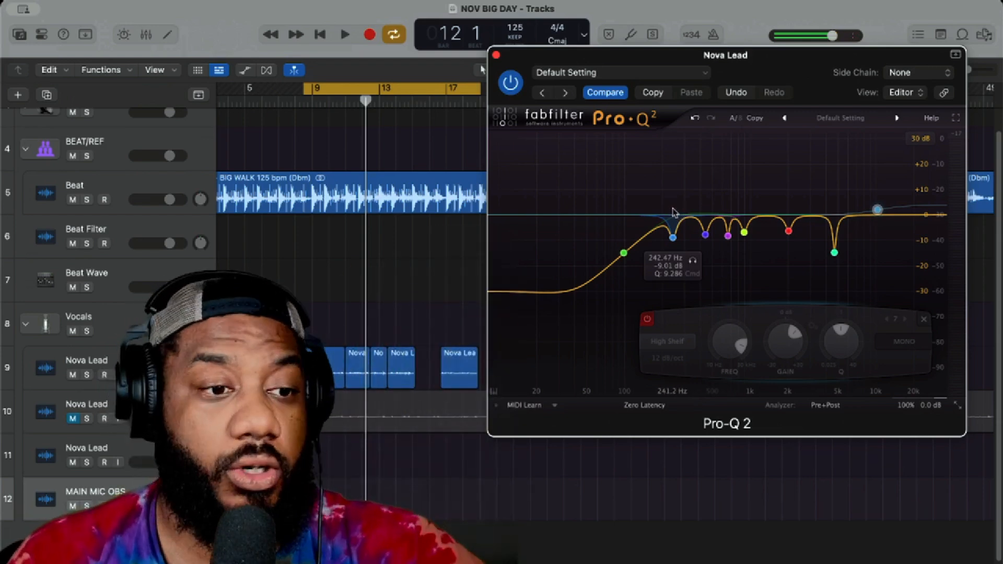
key("space")
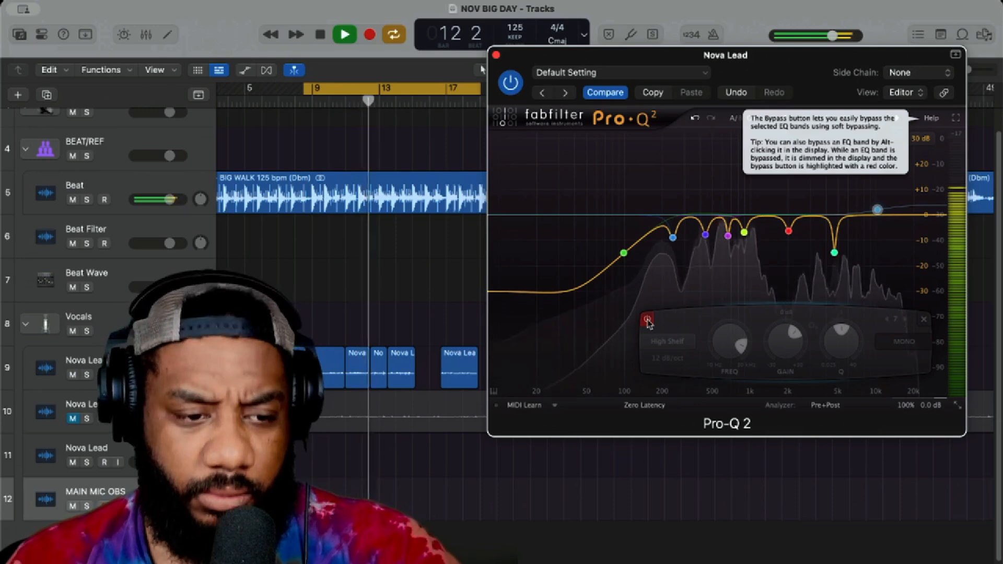
key("space")
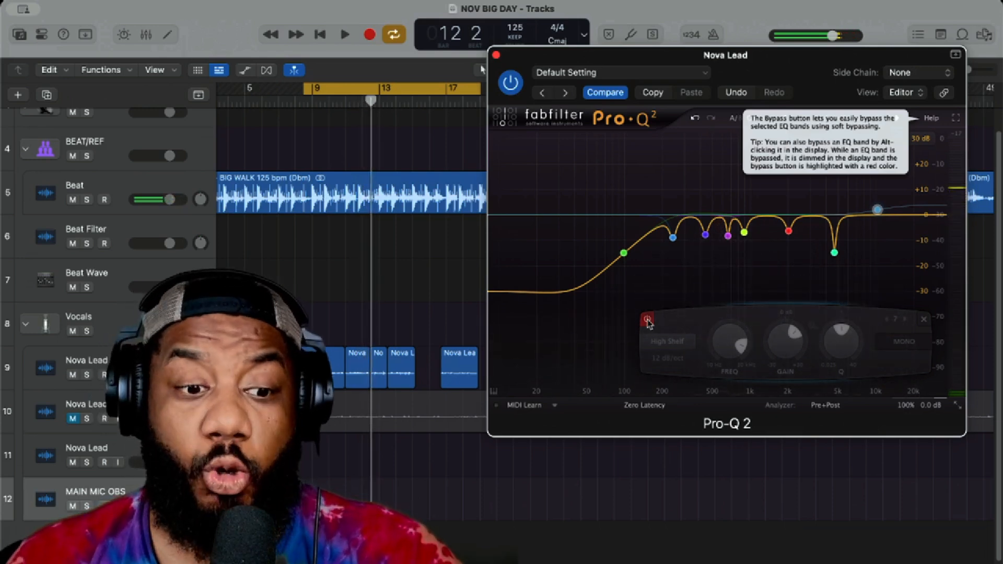
left_click(648, 321)
key("space")
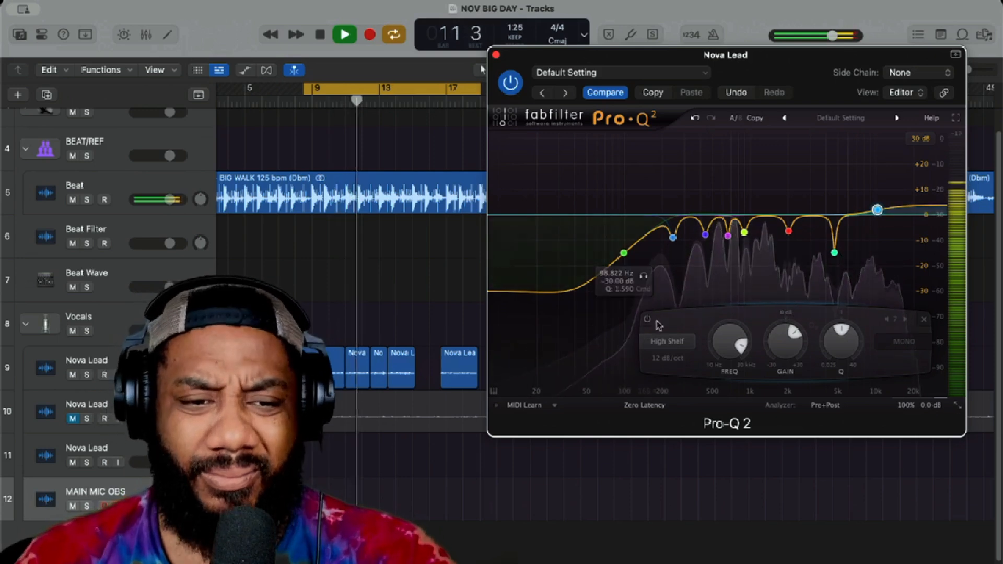
key("space")
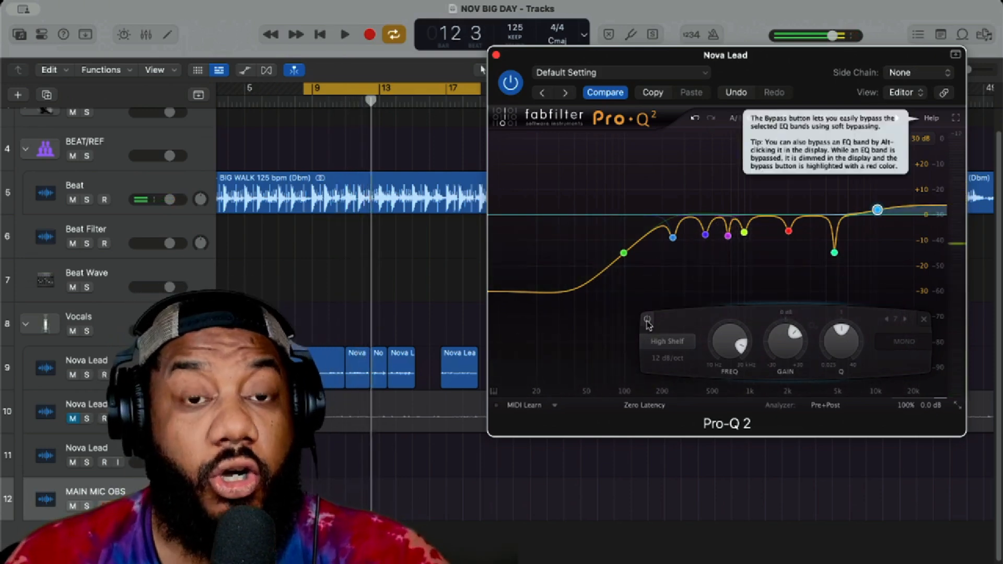
Step: Compare the looped vocal with the 10.3 kHz high shelf bypassed and active, leaving the band on and stopping playback
key("space")
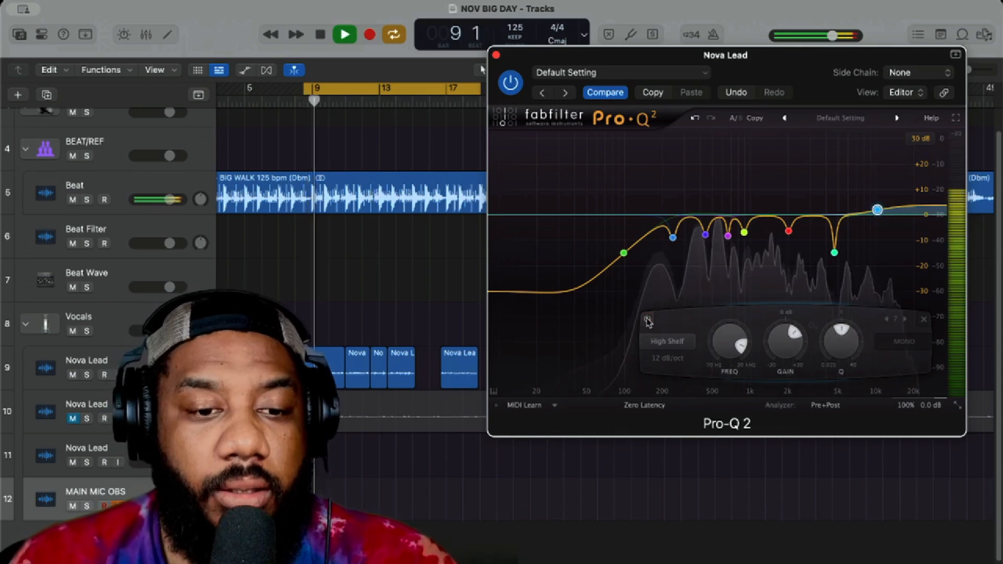
left_click(647, 320)
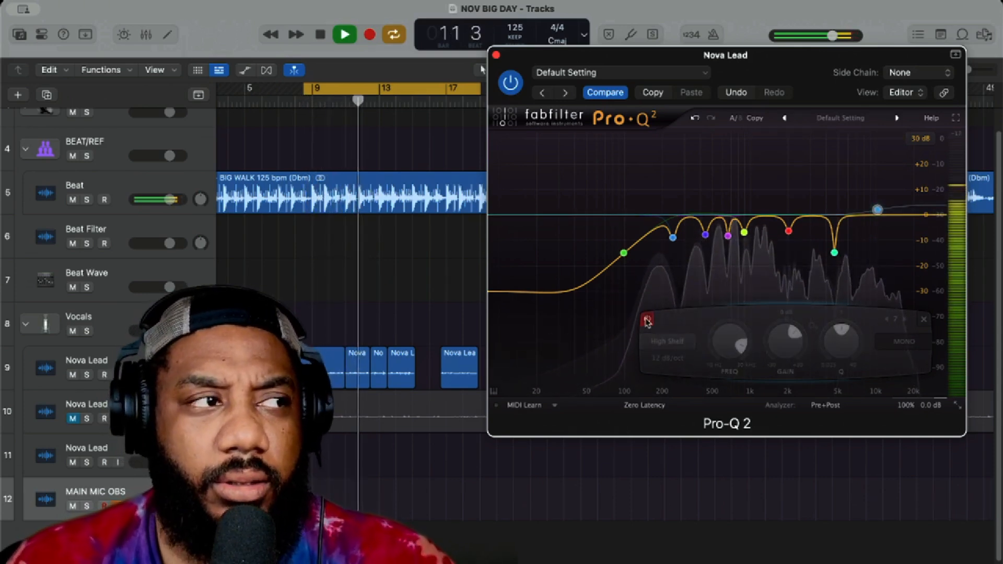
left_click(648, 320)
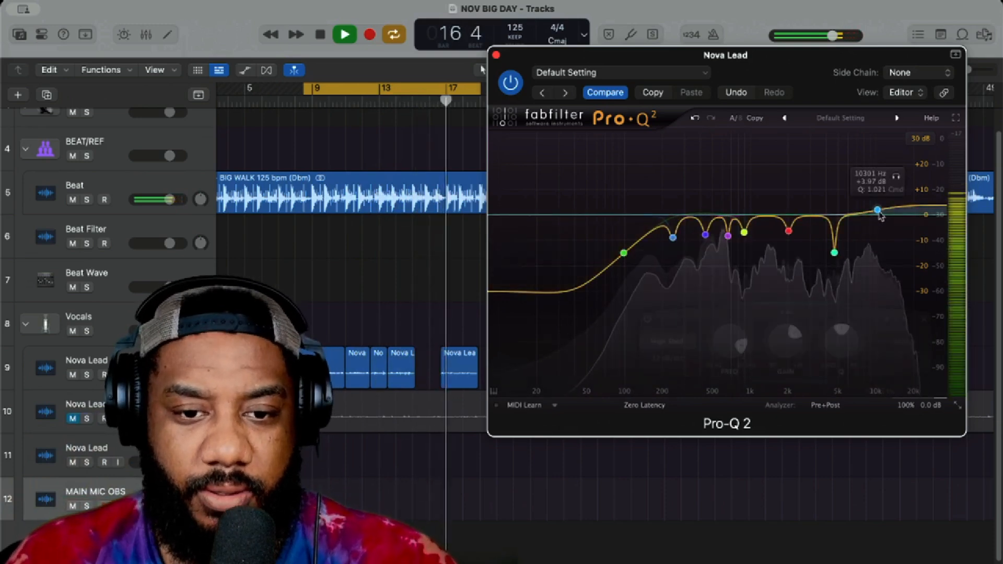
left_click(647, 319)
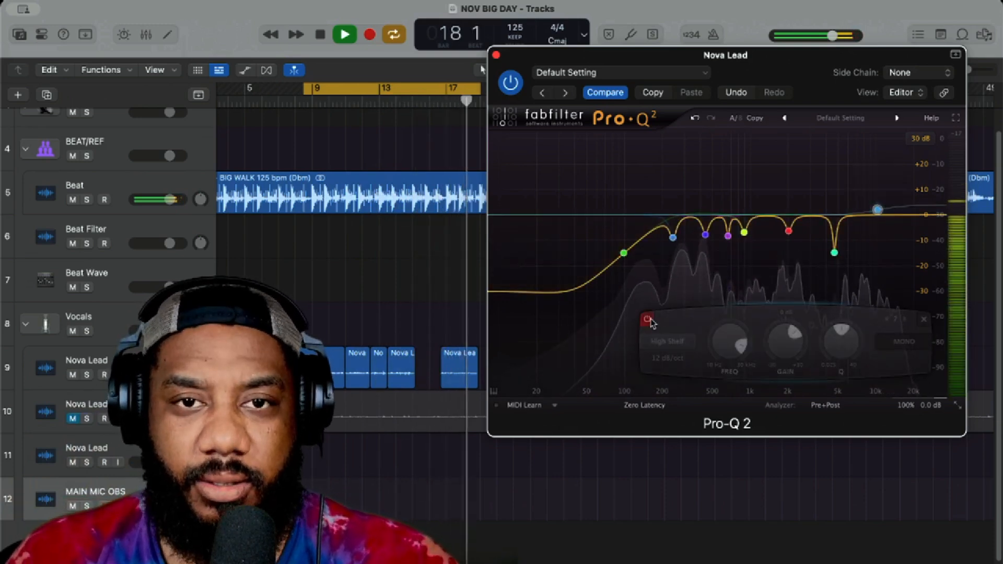
left_click(648, 319)
key("space")
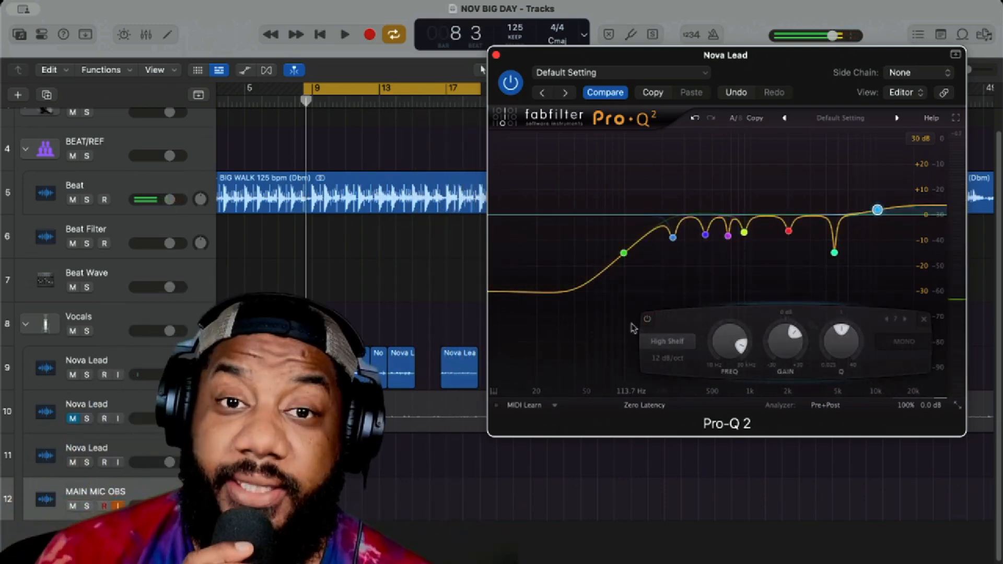